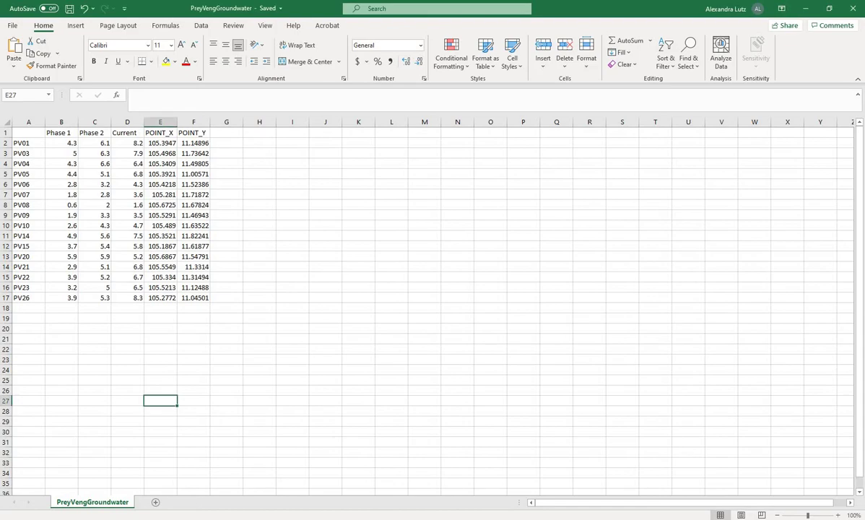
- Save the sheet as PreyVengGroundwater.csv (CSV UTF-8), replace the existing file, and close Excel
key(alt+f)
key(a)
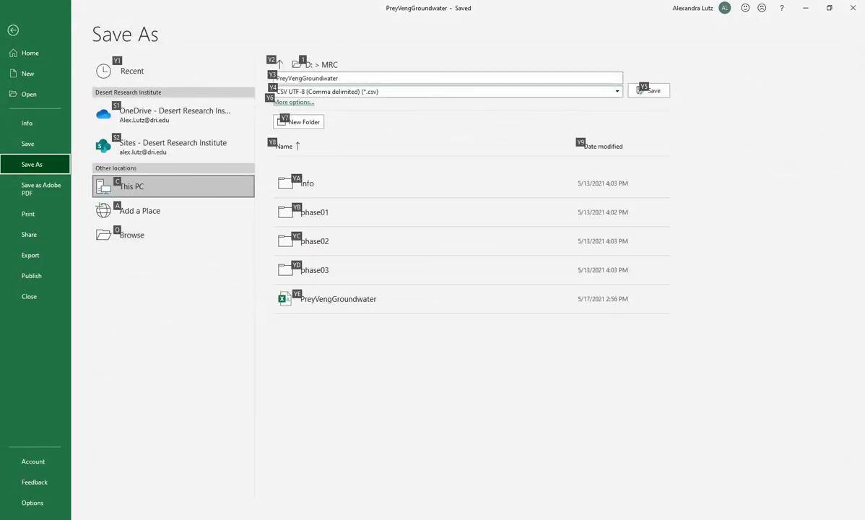
key(alt+Down)
key(Up)
key(Up)
key(Up)
key(Down)
key(Down)
key(Down)
key(Return)
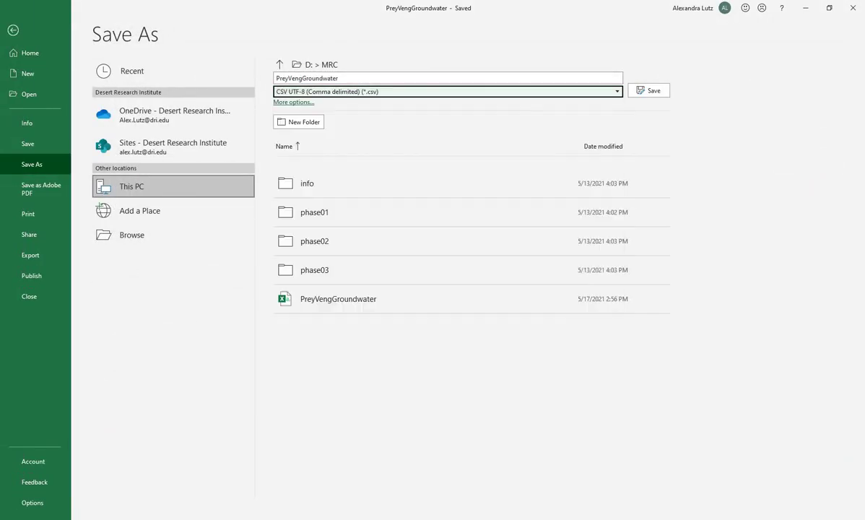
key(Return)
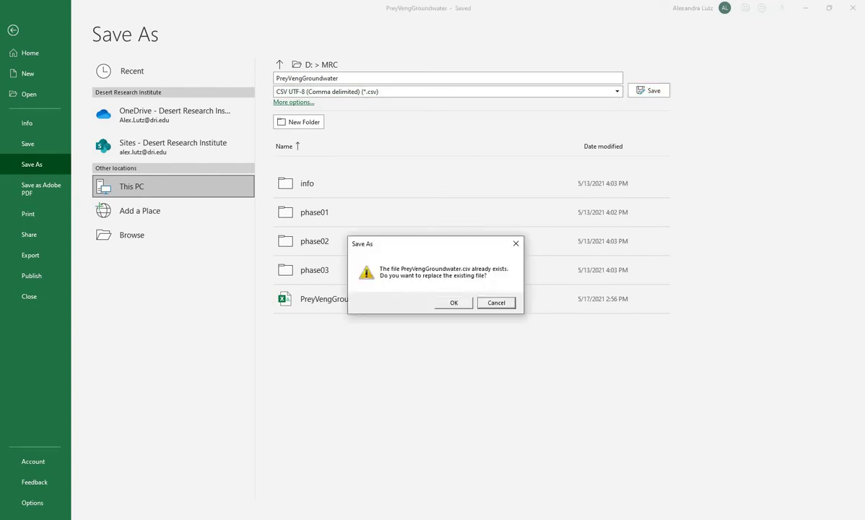
key(Return)
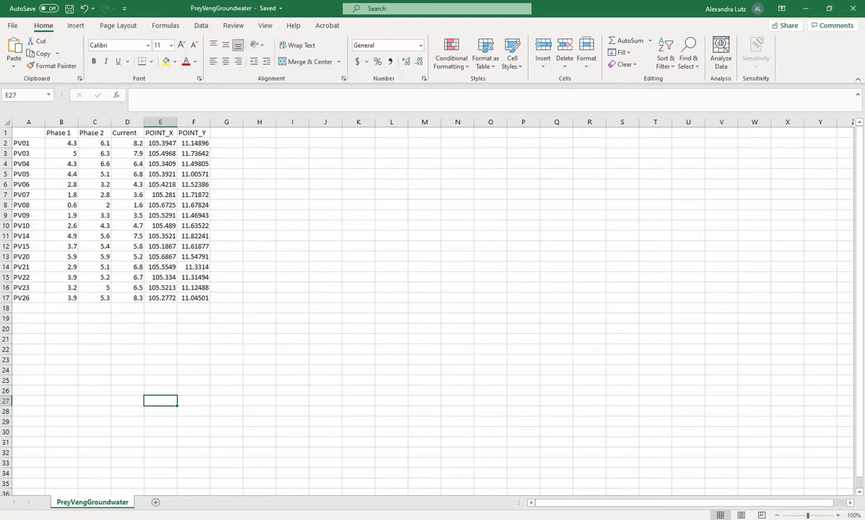
key(alt+F4)
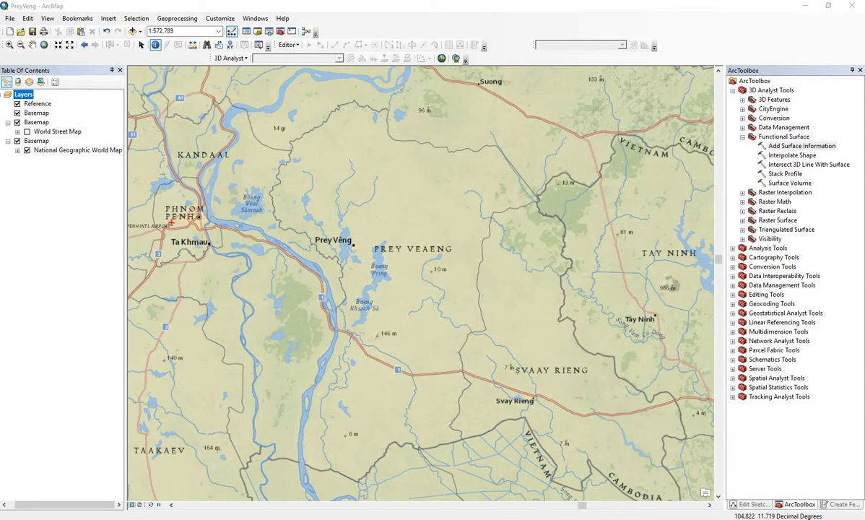
- Add n11_e105_1arc_v3_PreyVeng.tif from the Dropbox Mekong folder to the PreyVeng map
click(132, 31)
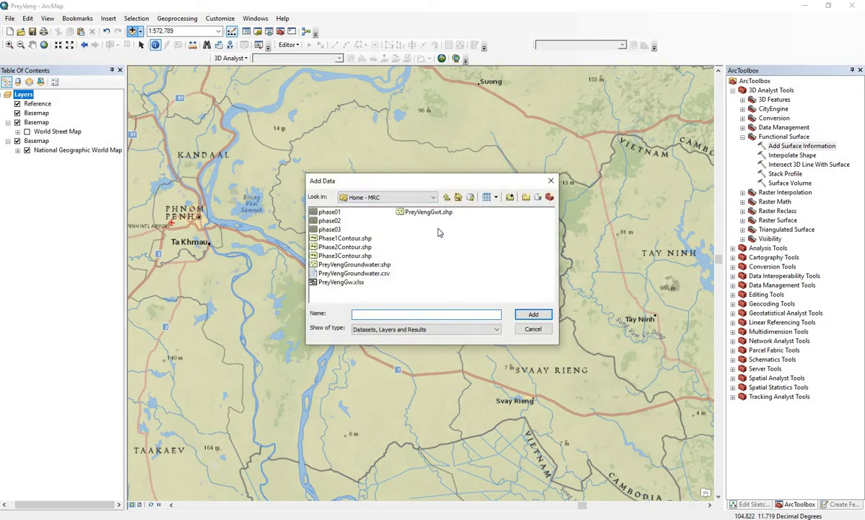
click(433, 198)
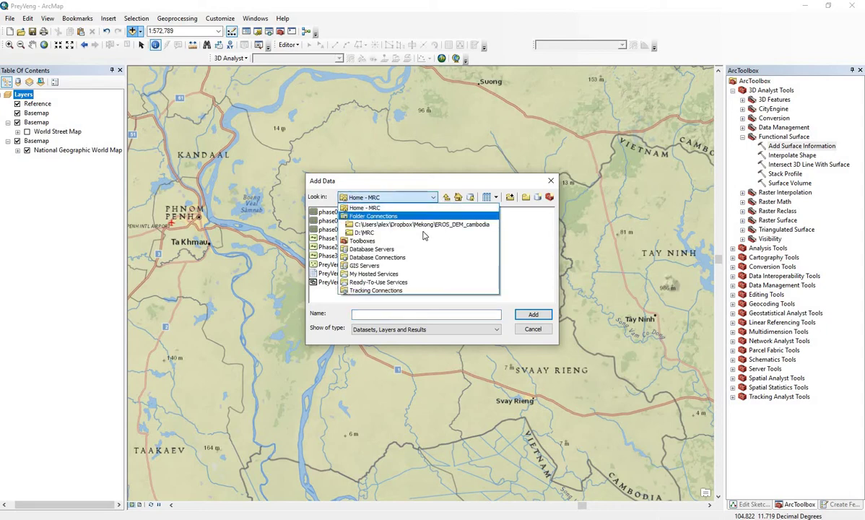
click(386, 225)
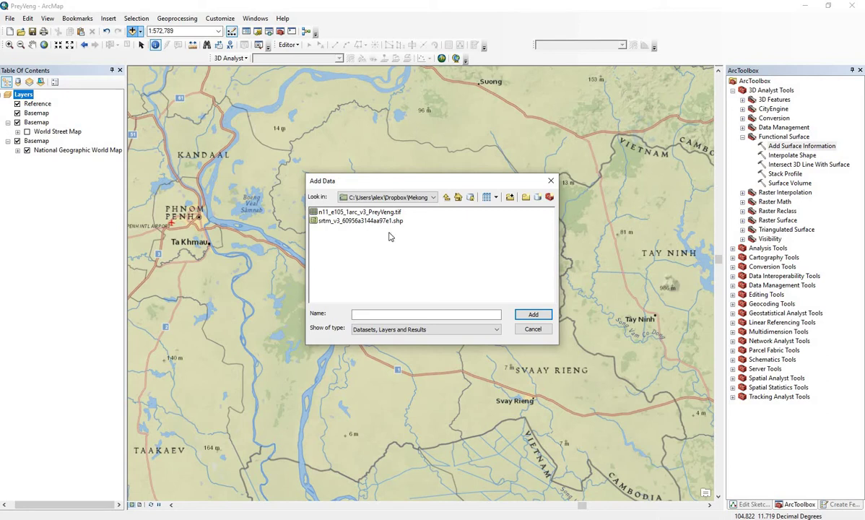
click(369, 221)
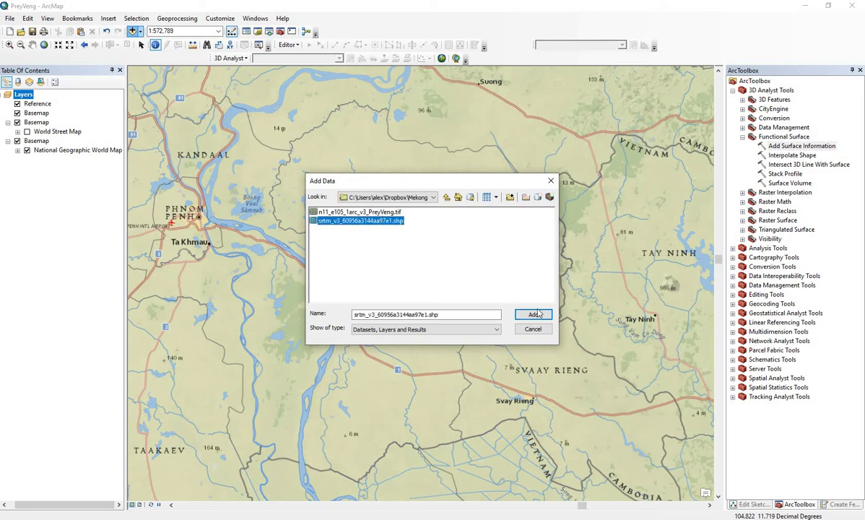
key(Up)
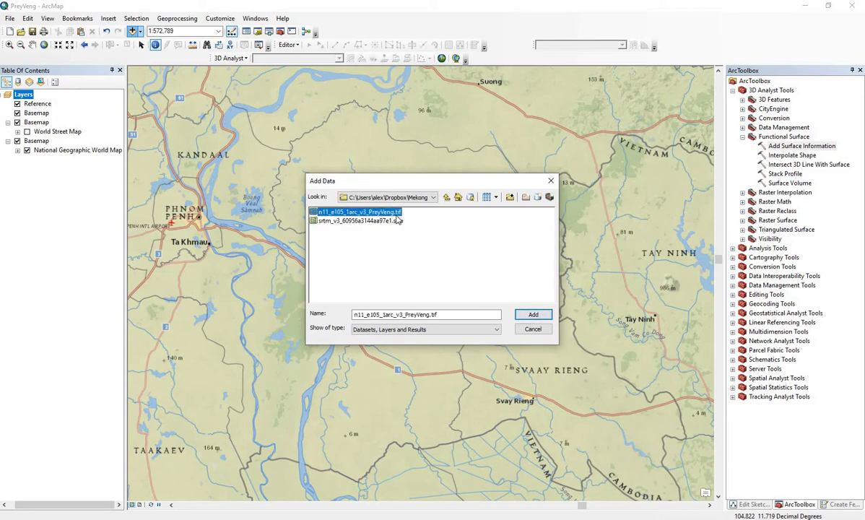
click(532, 316)
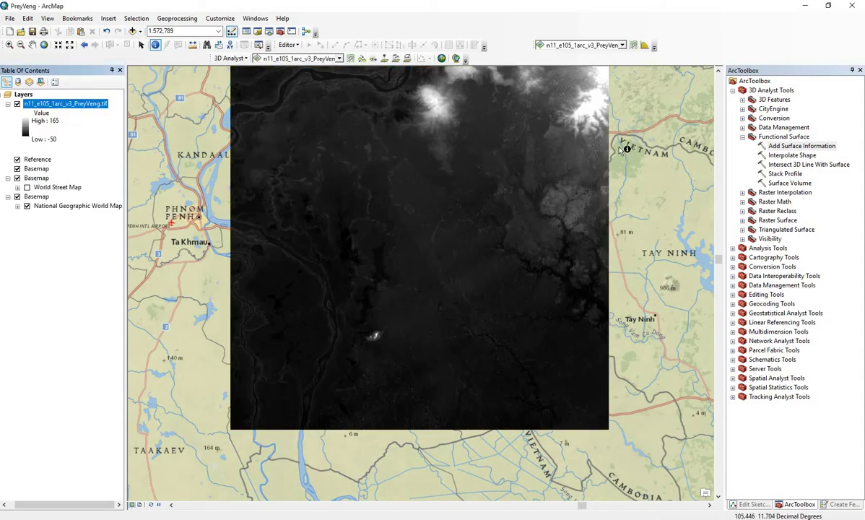
click(718, 72)
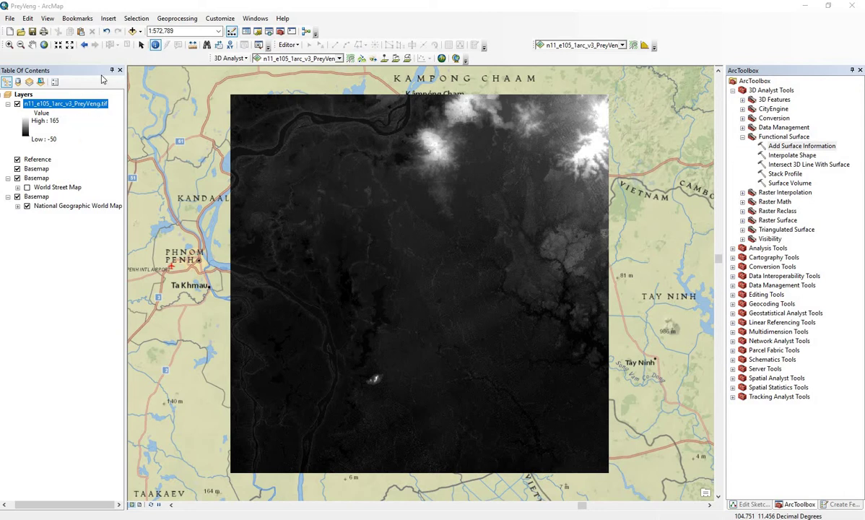
- Open the Add XY Data dialog from the File > Add Data menu
click(140, 32)
click(10, 24)
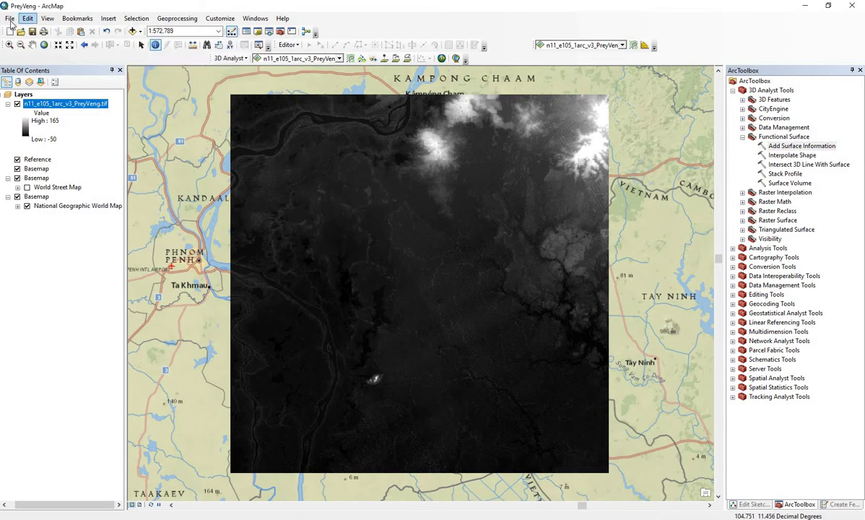
click(10, 22)
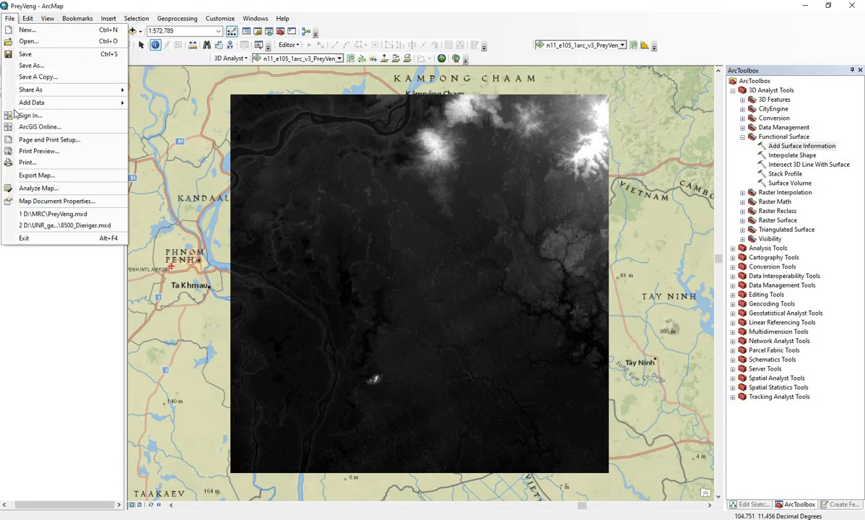
mouse_move(91, 101)
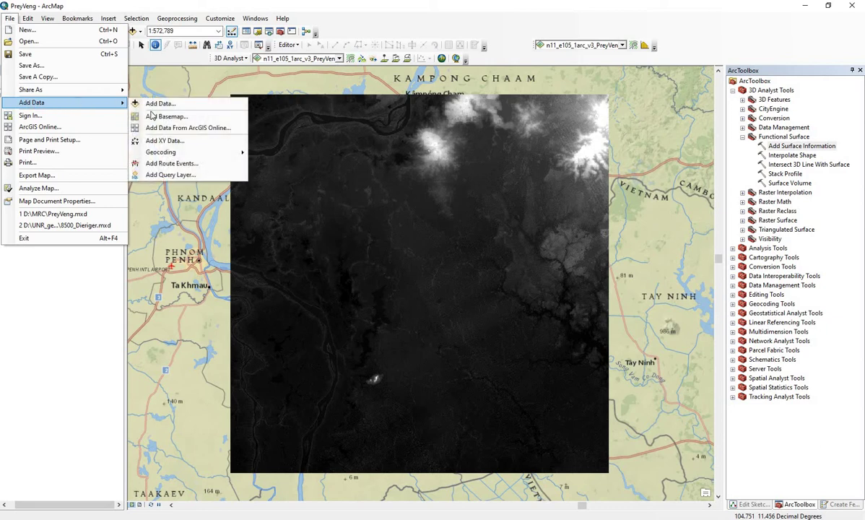
click(182, 142)
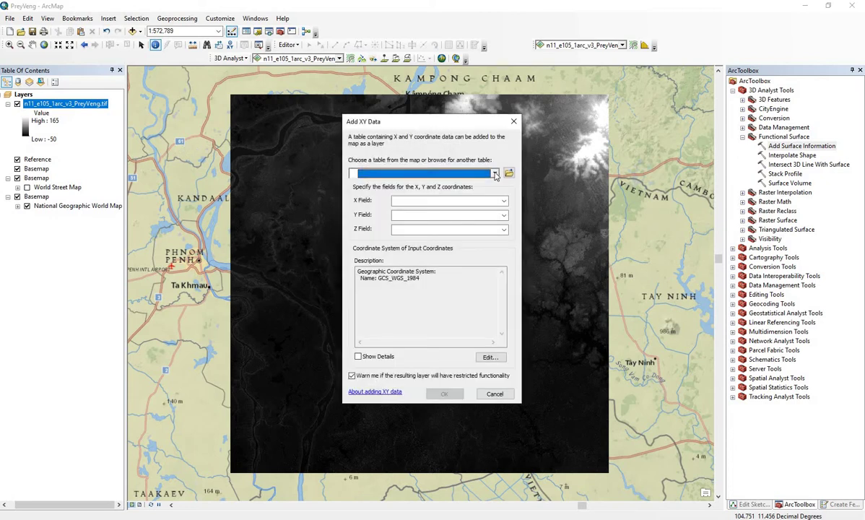
- Load PreyVengGroundwater.csv from the D:\MRC folder as the XY coordinate table
click(496, 174)
click(508, 174)
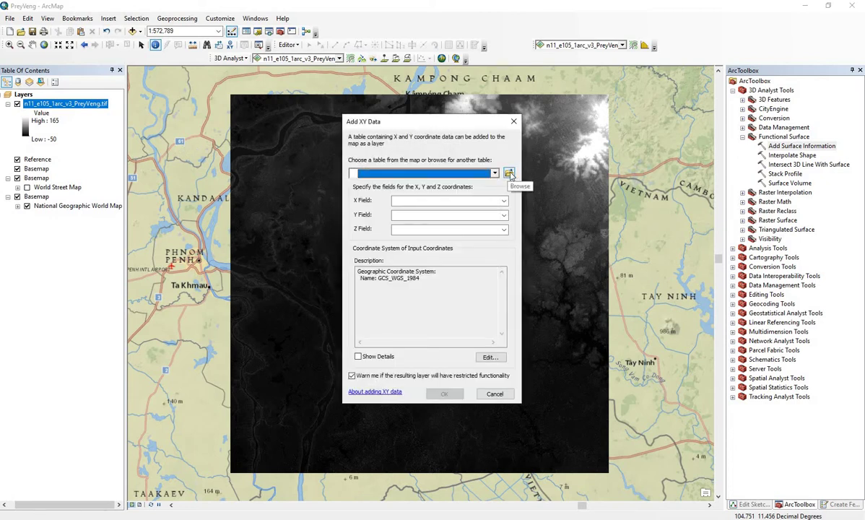
click(509, 175)
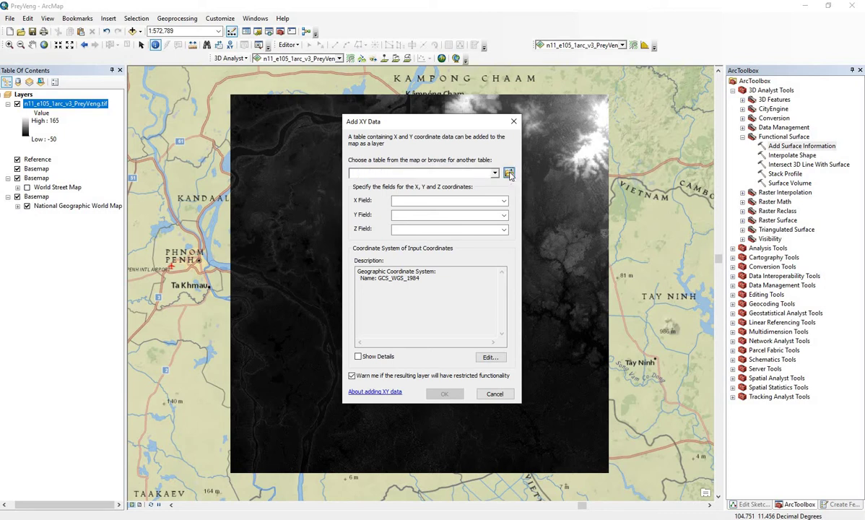
click(432, 197)
click(364, 232)
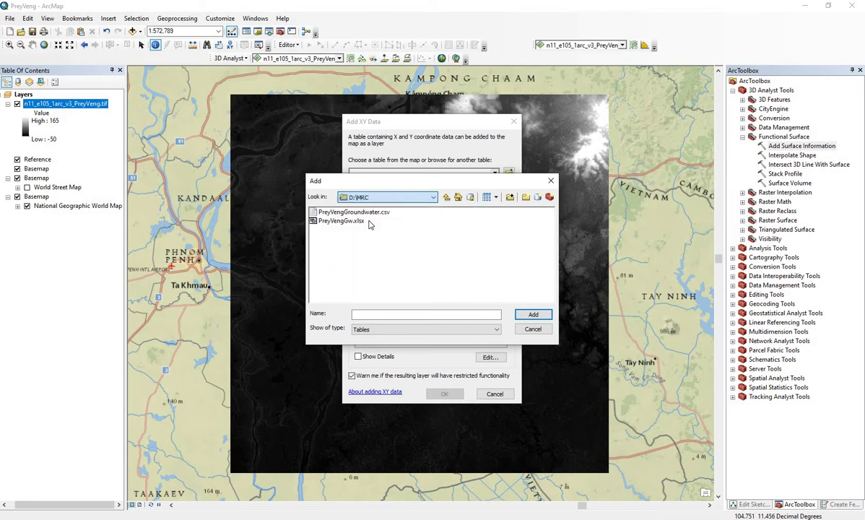
click(354, 211)
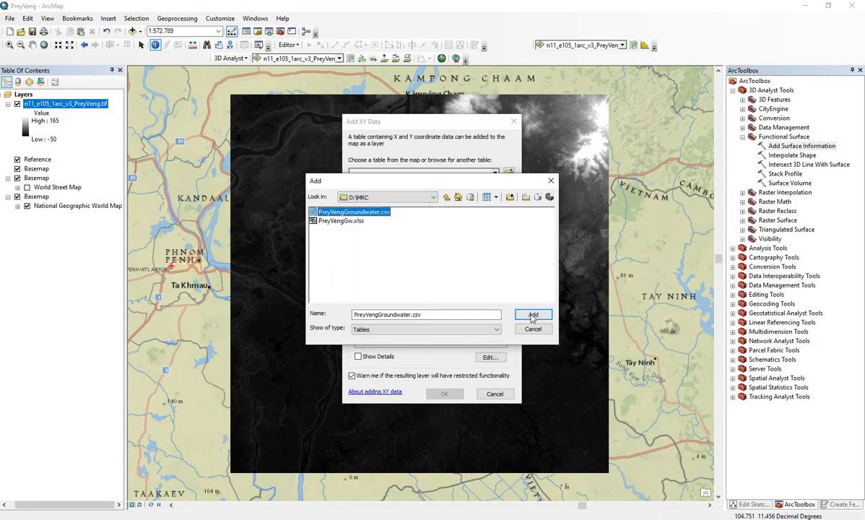
click(532, 314)
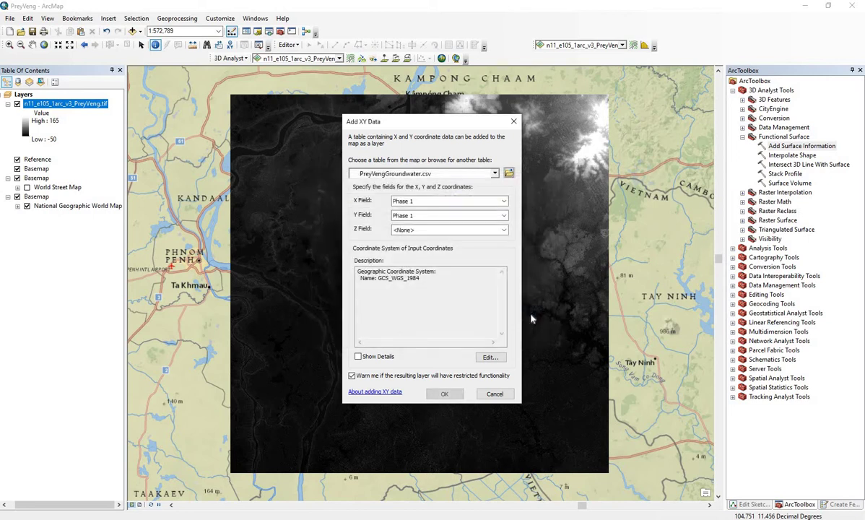
- Set the X Field to POINT_X and the Y Field to POINT_Y
click(503, 200)
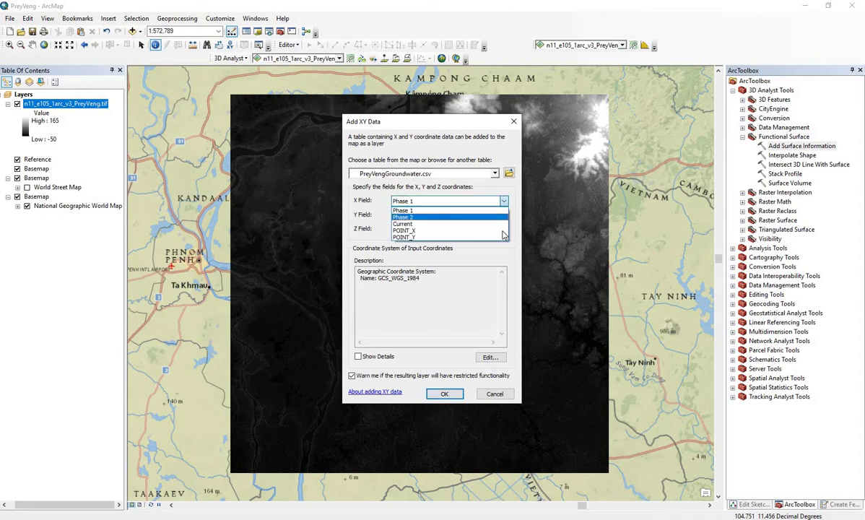
click(474, 230)
click(503, 216)
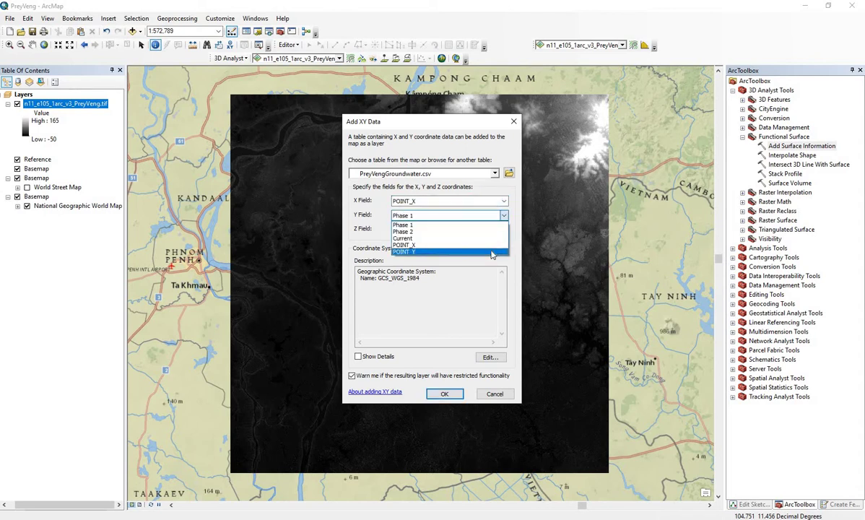
click(491, 252)
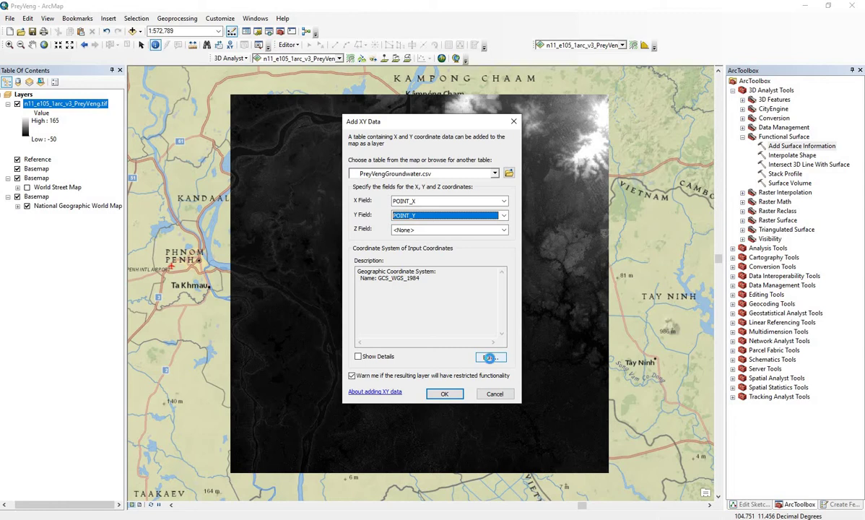
click(490, 358)
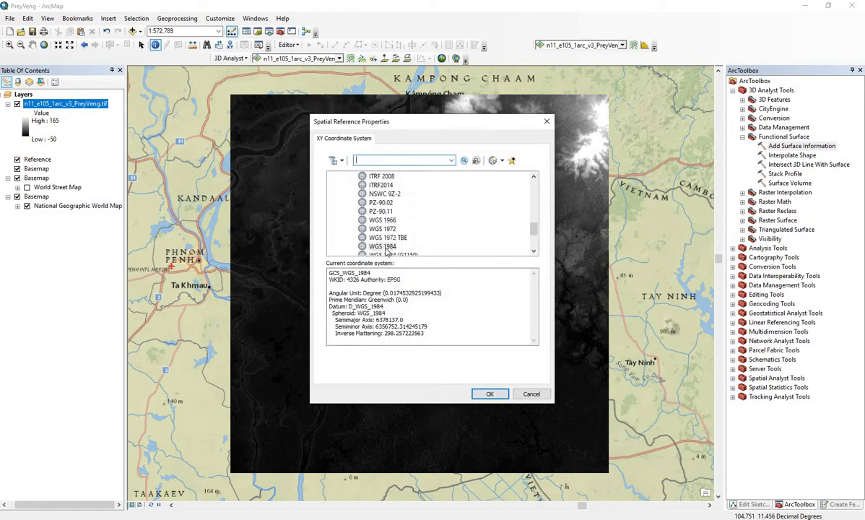
- Keep WGS 1984 and create the Events point layer, accepting the Object-ID warning
scroll(505, 181, up, 15)
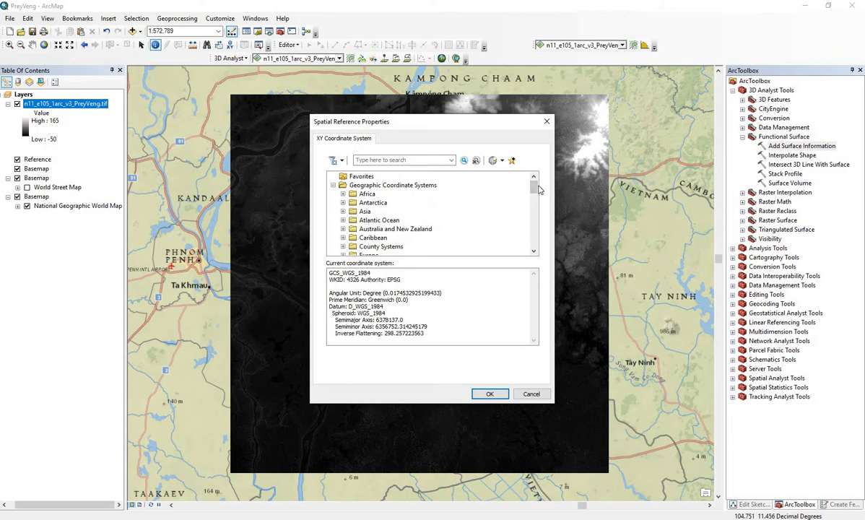
drag(534, 187, 533, 235)
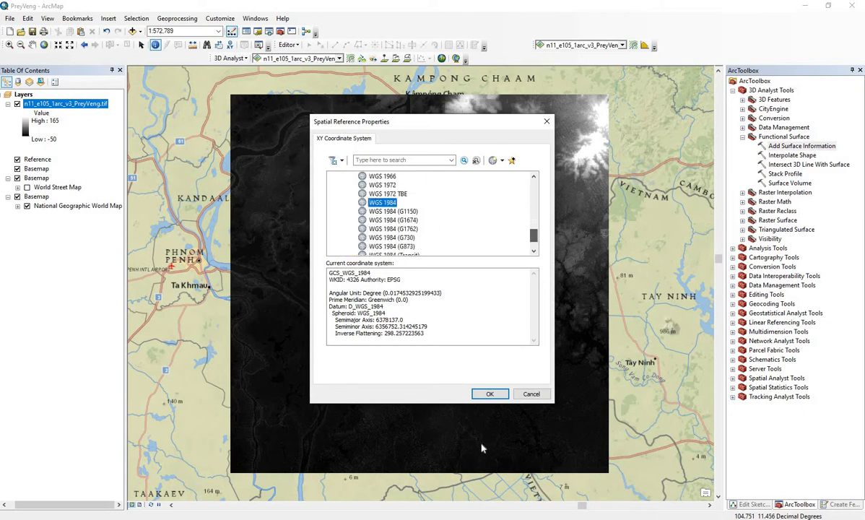
click(489, 393)
click(442, 396)
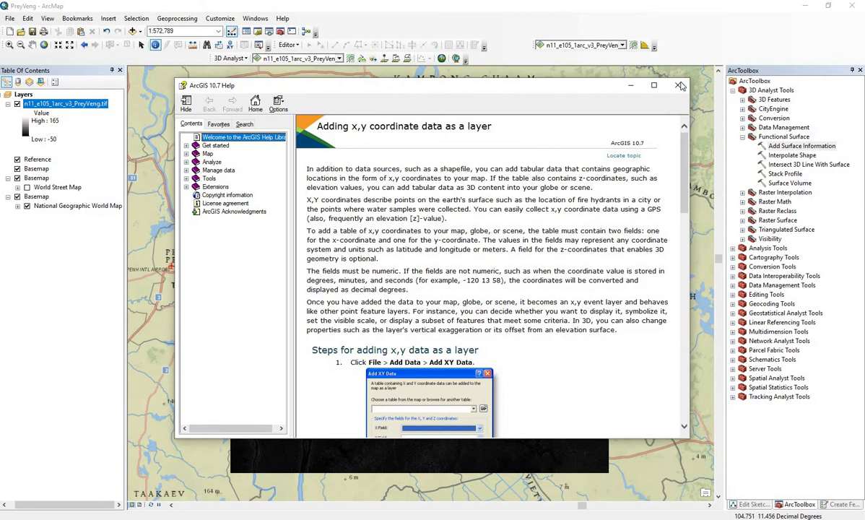
click(677, 85)
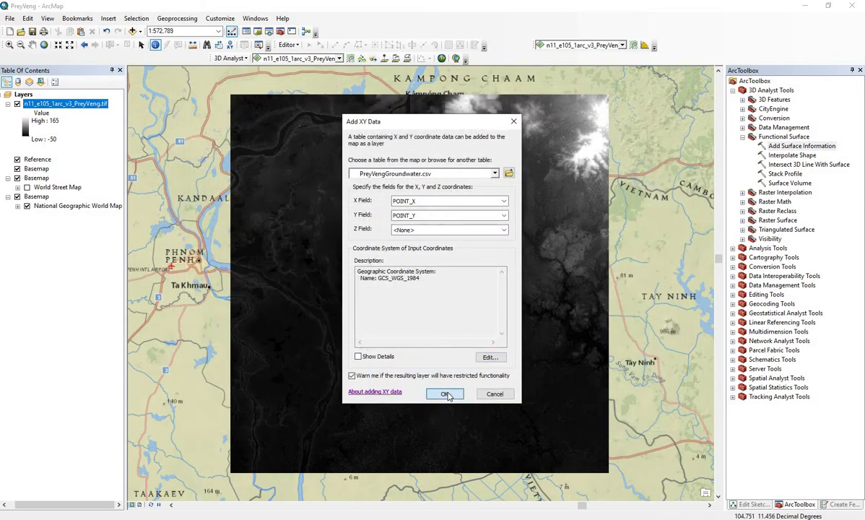
click(444, 394)
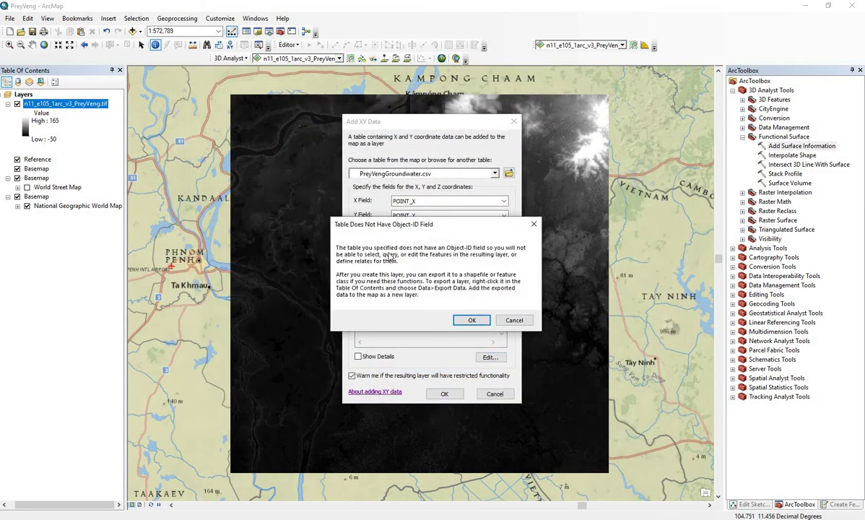
click(472, 321)
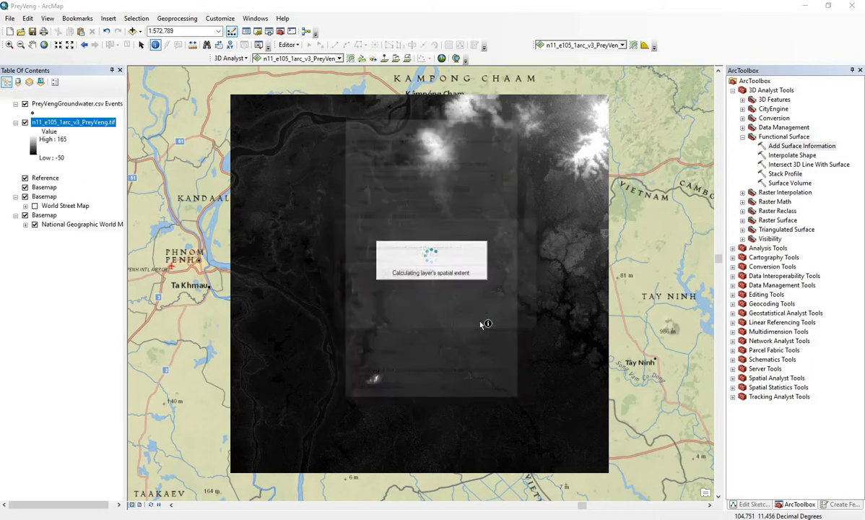
- Symbolize the Events well points as pale yellow circles at size 10
click(25, 113)
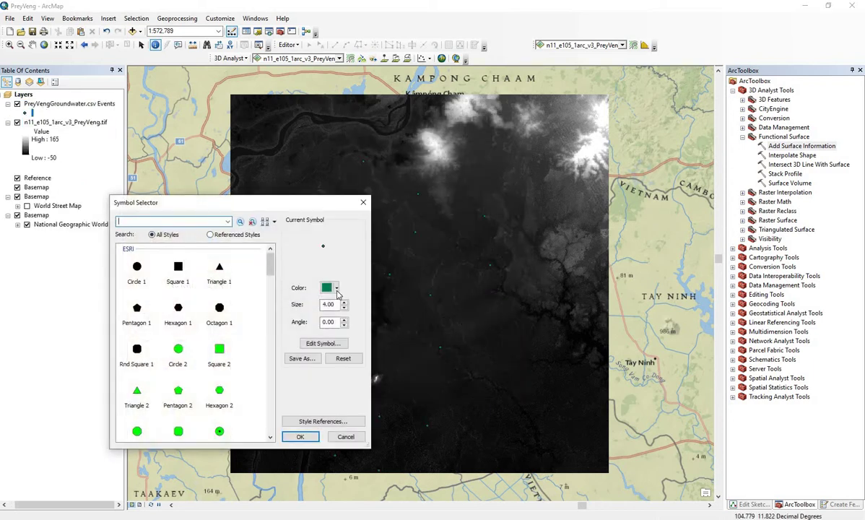
click(336, 288)
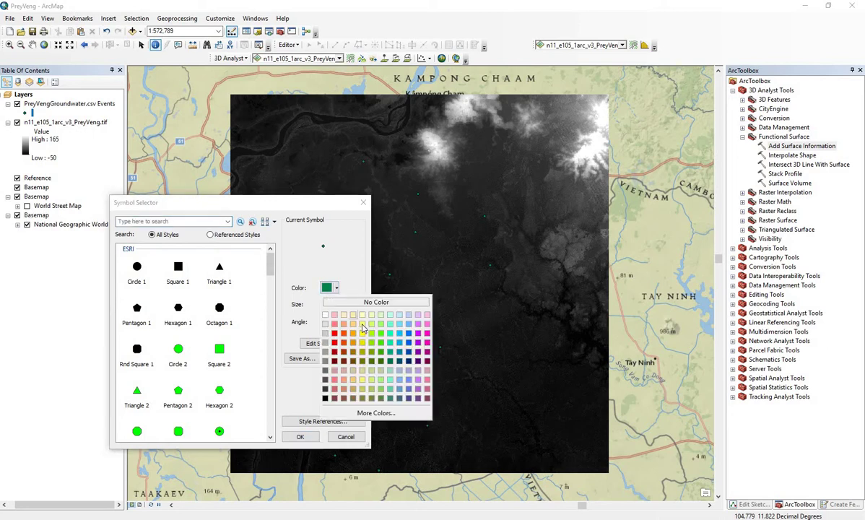
click(343, 309)
click(344, 302)
click(344, 303)
click(343, 302)
click(344, 303)
click(343, 303)
click(344, 303)
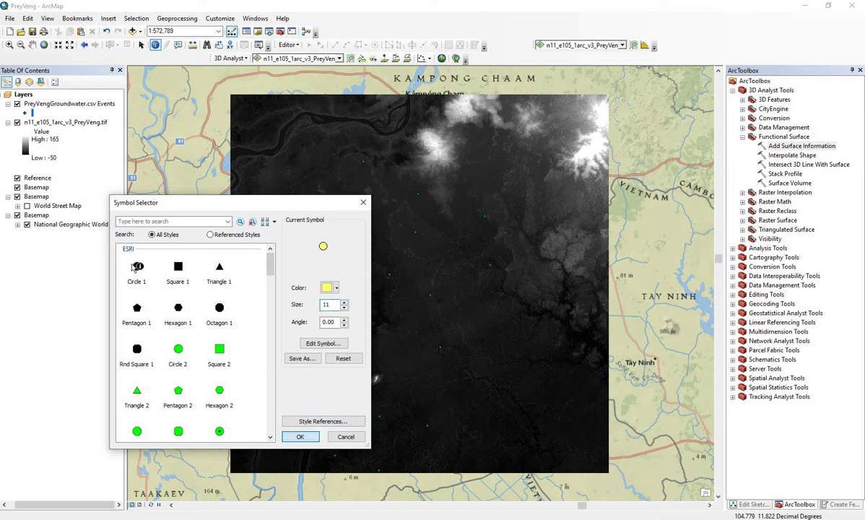
click(300, 436)
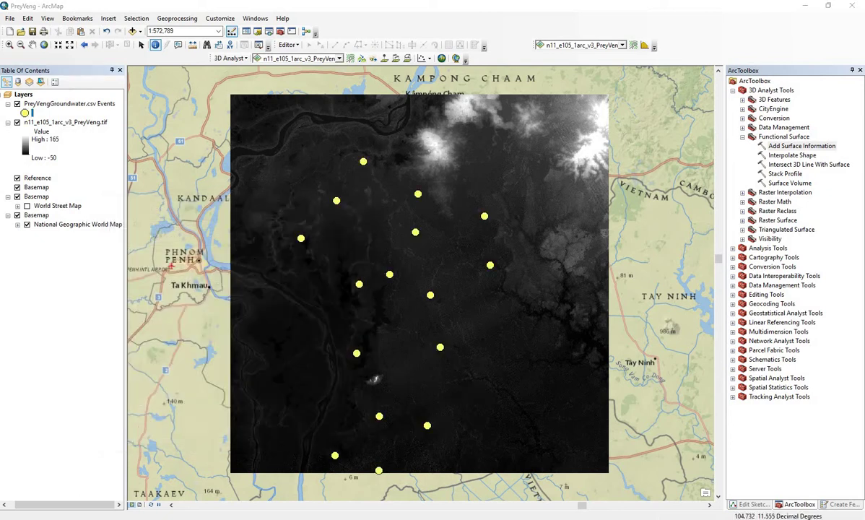
right_click(84, 107)
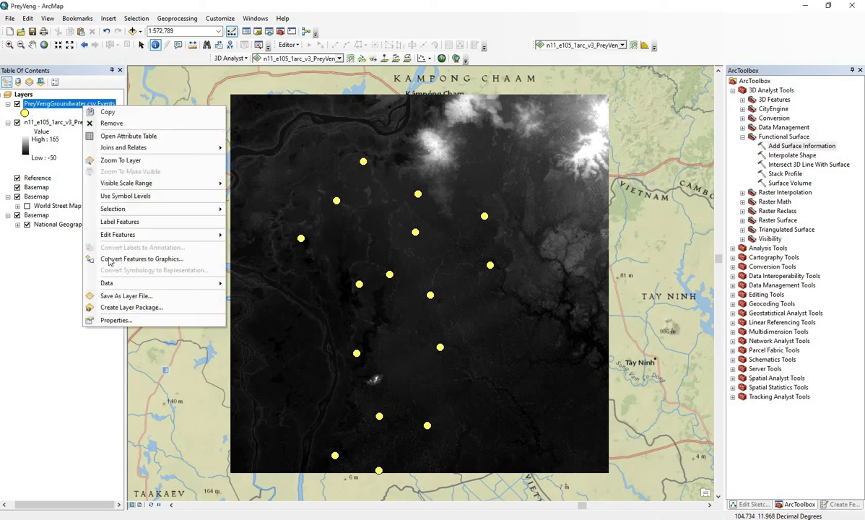
- Export the Events layer to D:\MRC\PreyVengGroundwater.shp, overwriting the old file, and add it to the map
mouse_move(108, 286)
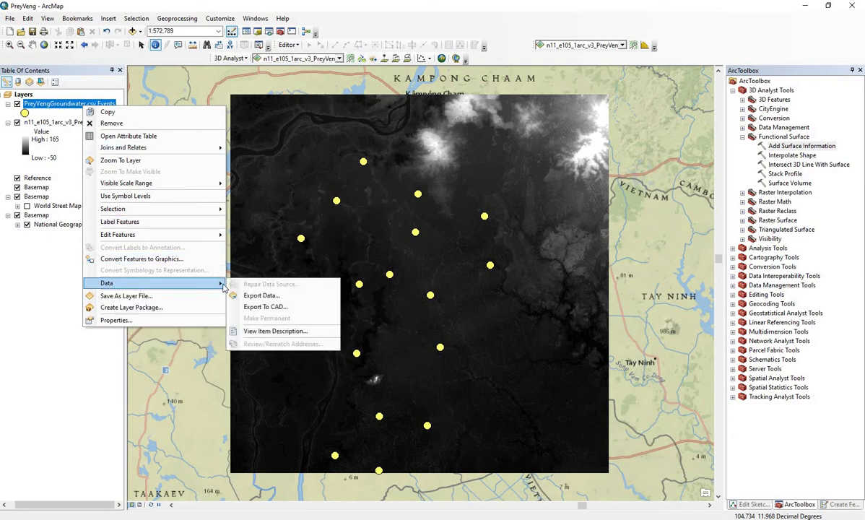
click(261, 297)
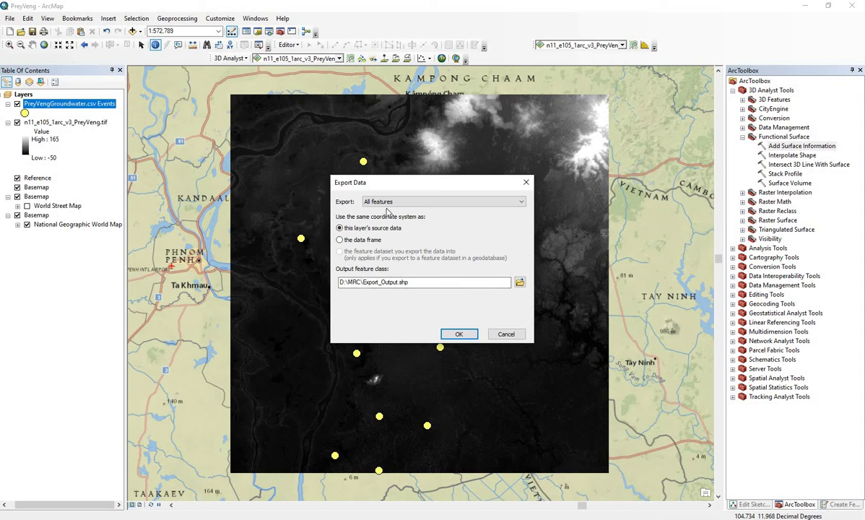
click(363, 282)
drag(363, 282, 398, 282)
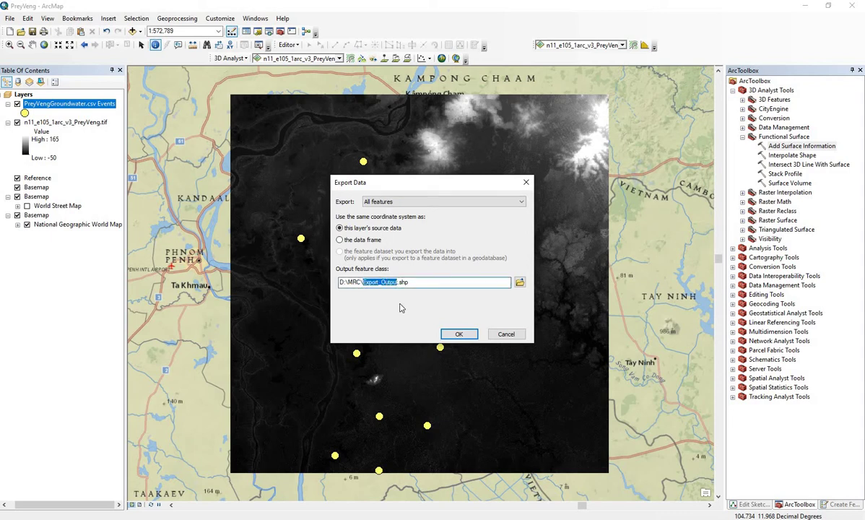
text(Groundwater)
key(BackSpace)
text(PreyVeng)
key(Return)
click(461, 304)
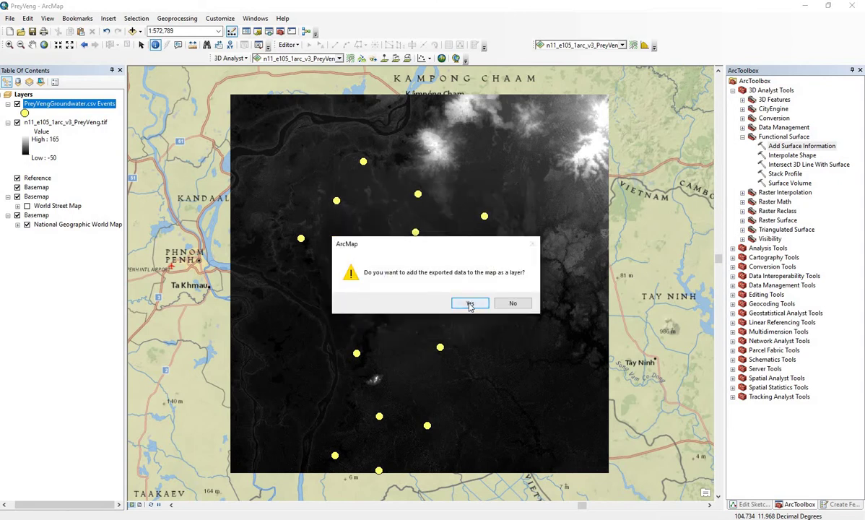
click(470, 303)
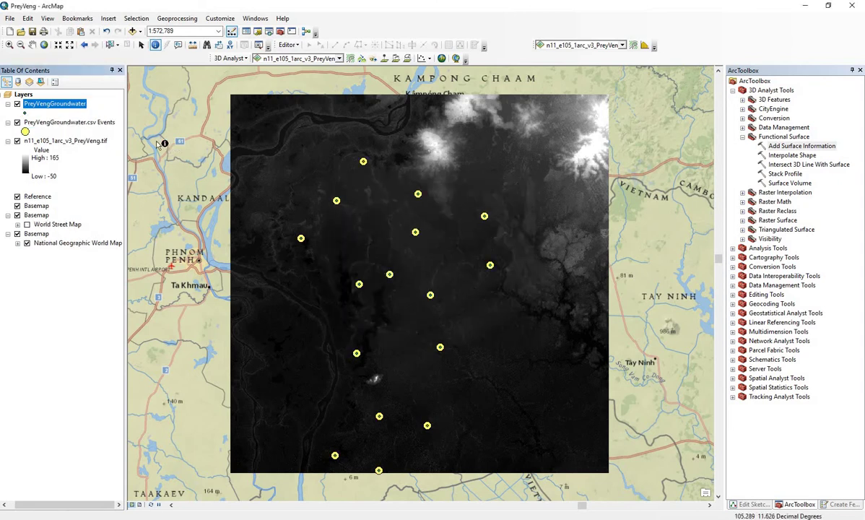
- Remove the csv Events layer from the map
click(44, 124)
right_click(45, 124)
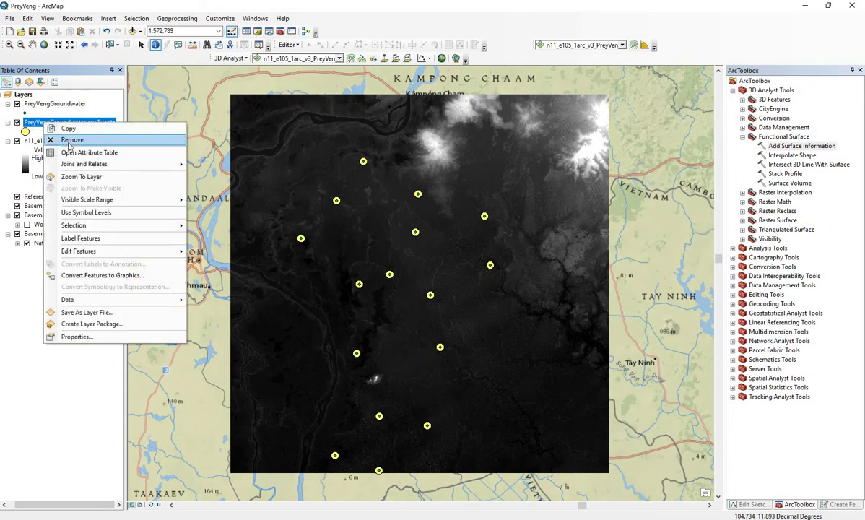
click(66, 141)
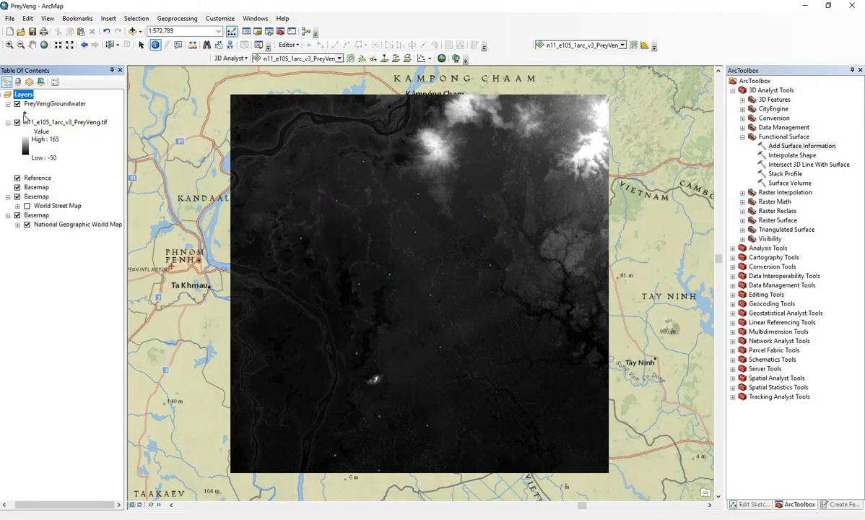
- Set the PreyVengGroundwater point symbol to magenta with size 10
click(25, 114)
click(336, 288)
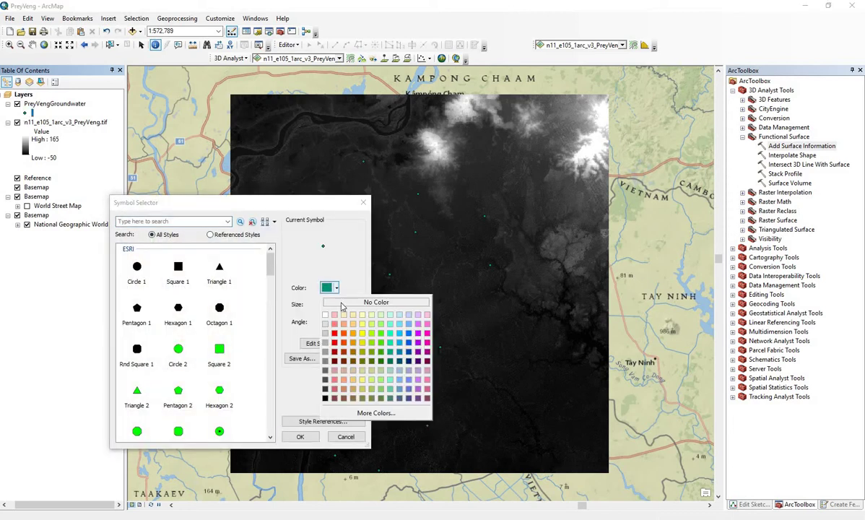
click(426, 332)
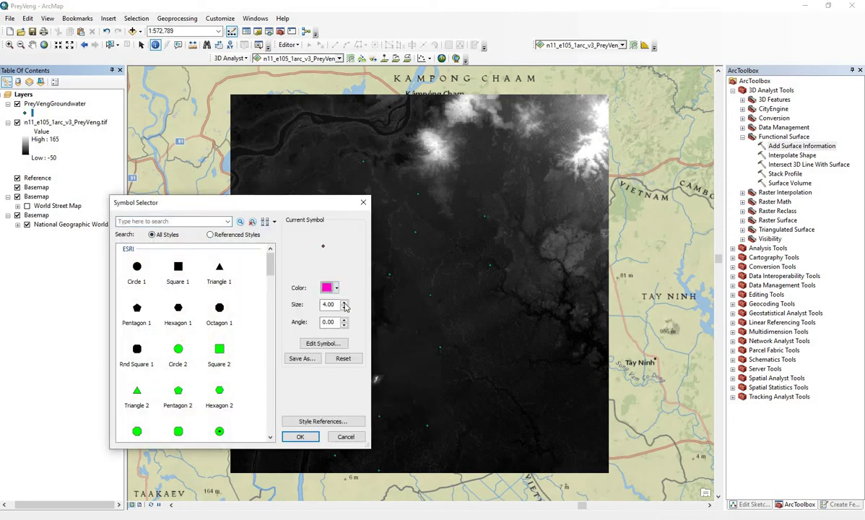
double_click(326, 304)
text(10)
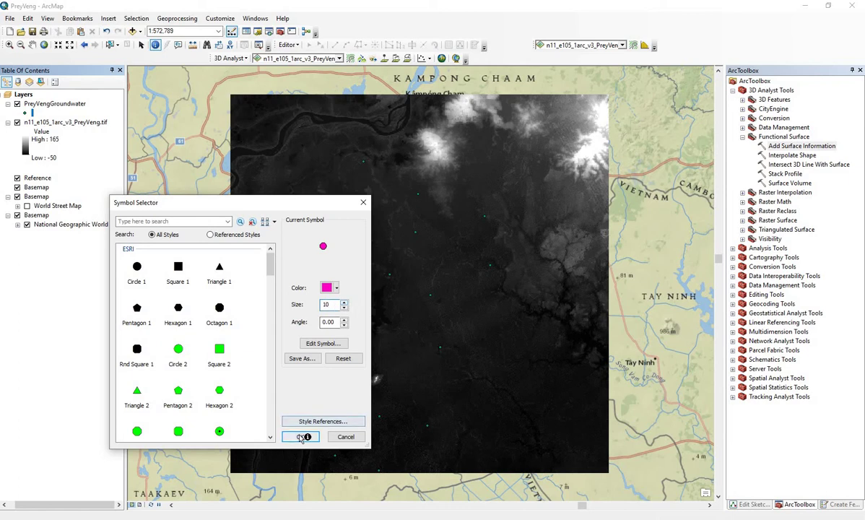
click(302, 436)
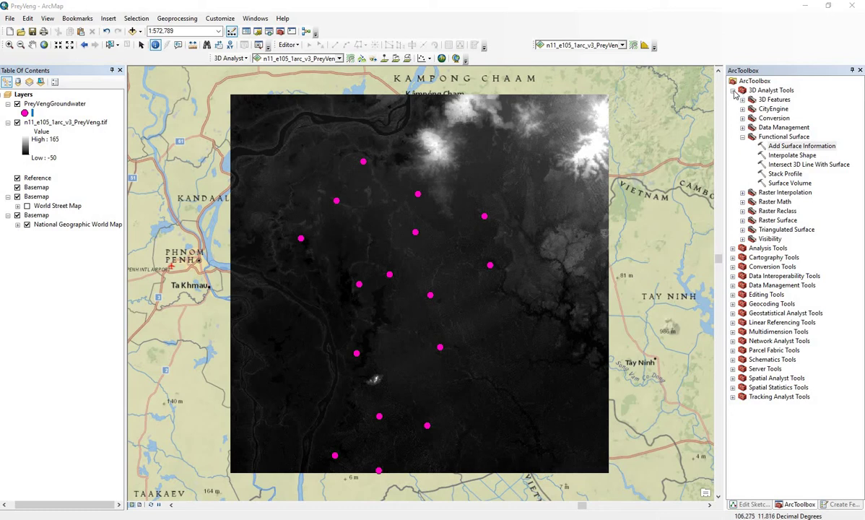
- Open the Add Surface Information tool under 3D Analyst > Functional Surface
click(742, 137)
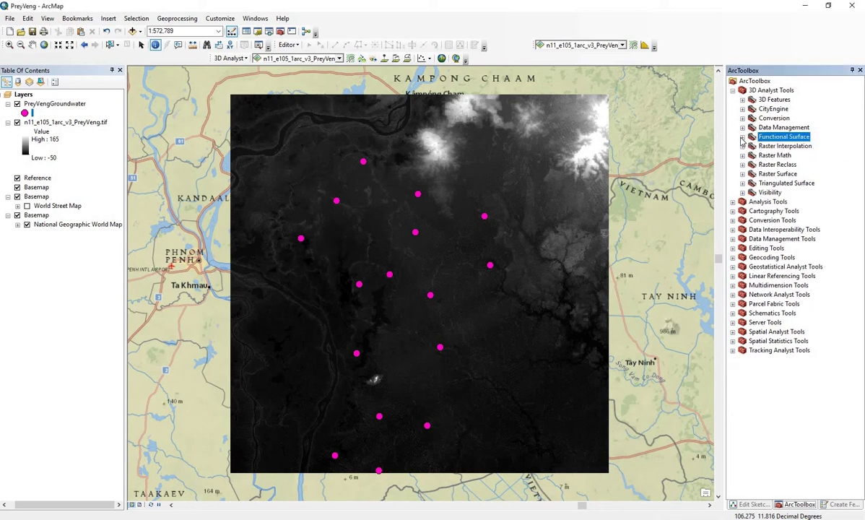
click(742, 137)
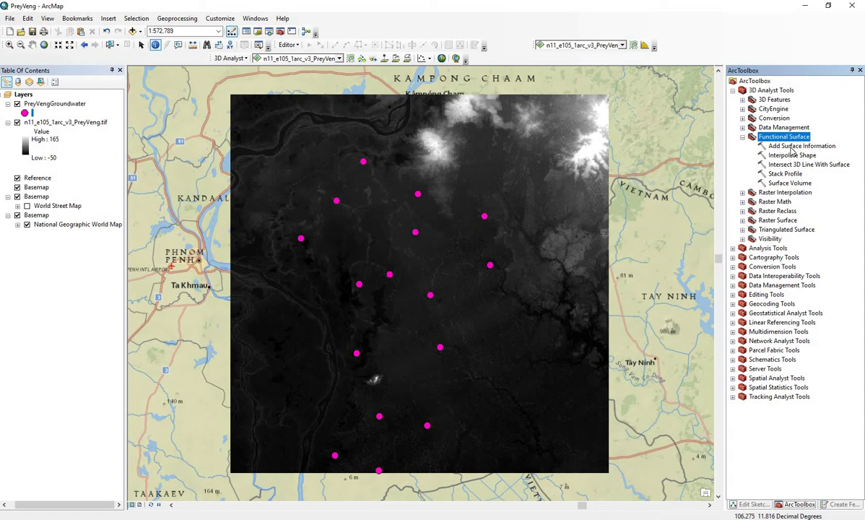
click(791, 147)
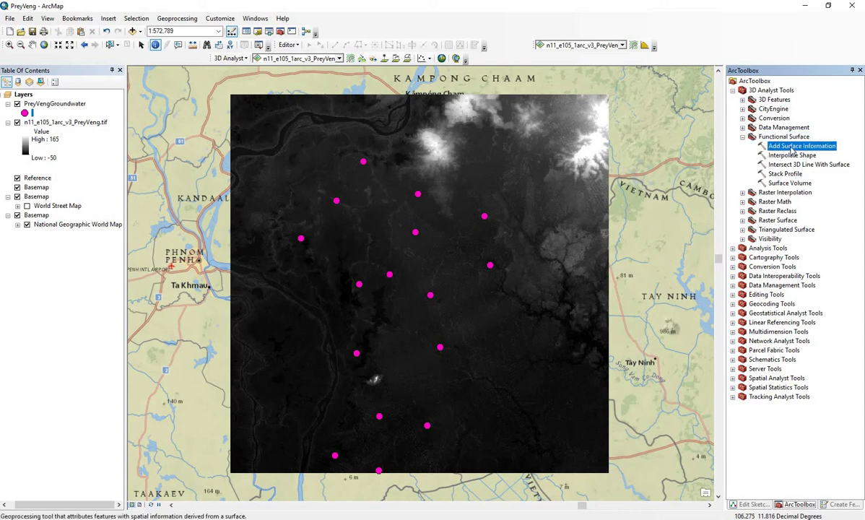
double_click(791, 147)
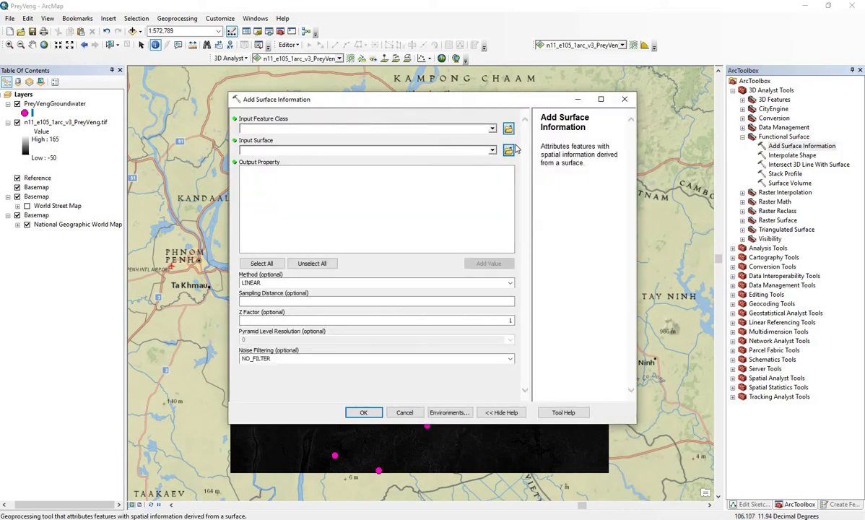
- Run it on PreyVengGroundwater with the n11_e105_1arc_v3_PreyVeng.tif surface, outputting Z
click(493, 130)
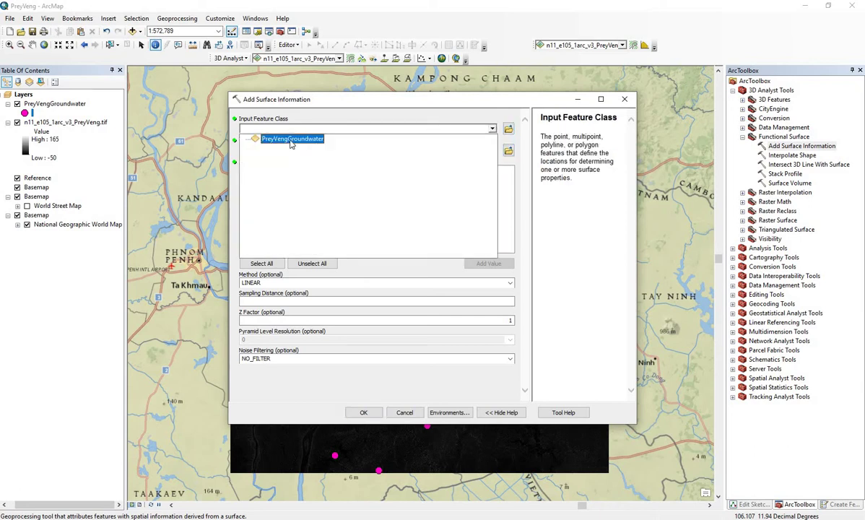
click(291, 140)
click(482, 151)
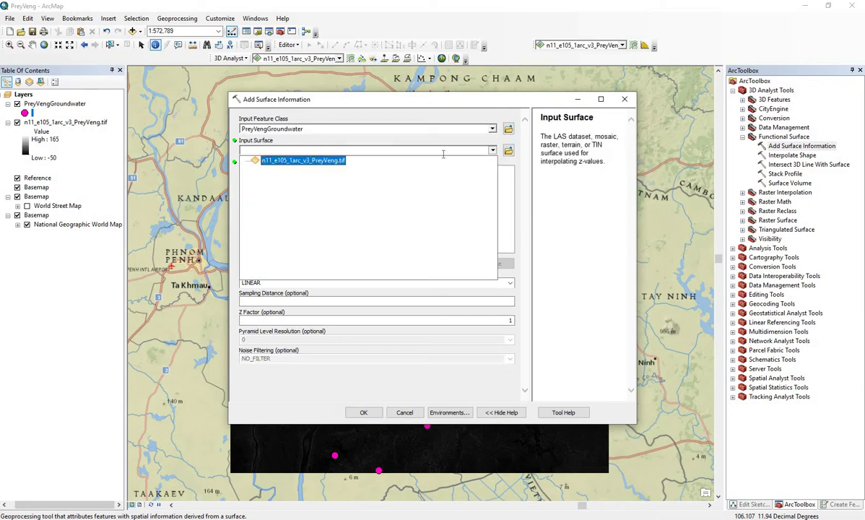
click(299, 161)
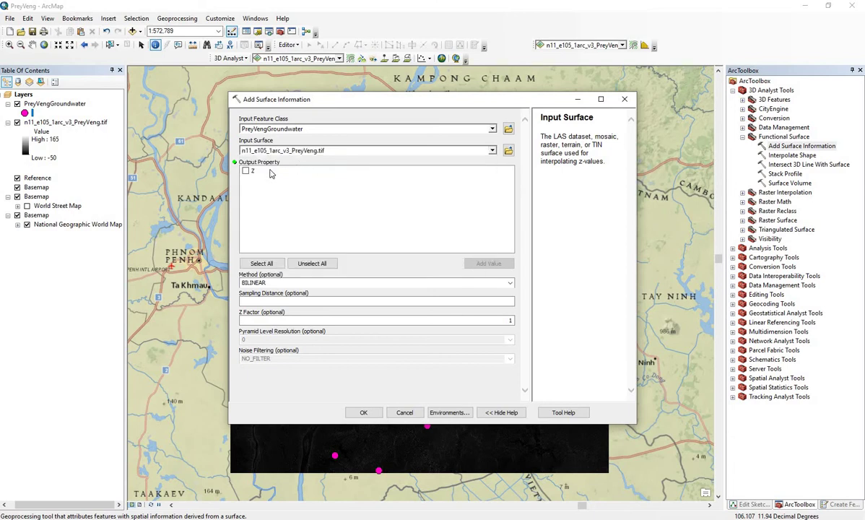
click(245, 171)
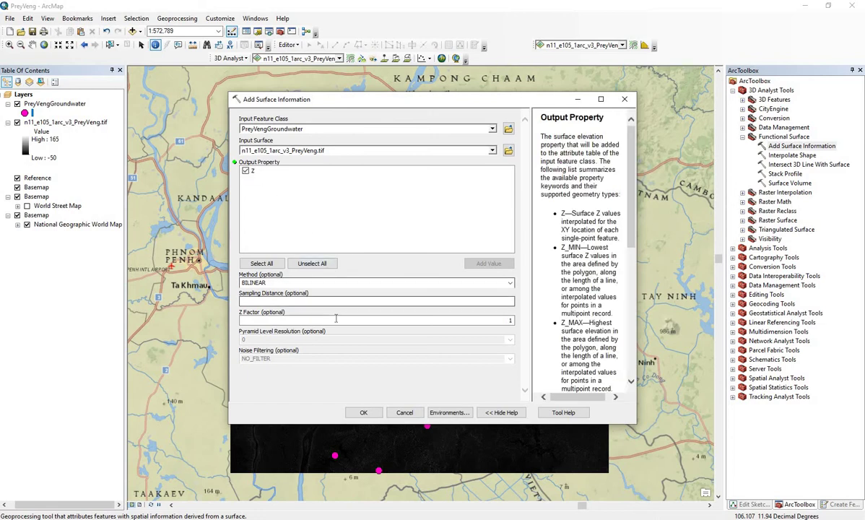
click(363, 413)
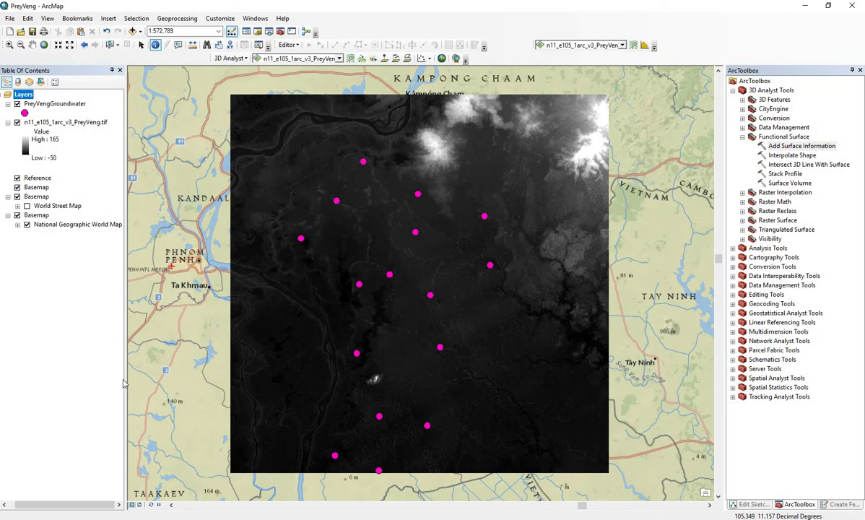
- Open the PreyVengGroundwater attribute table and highlight the new Z column
right_click(72, 106)
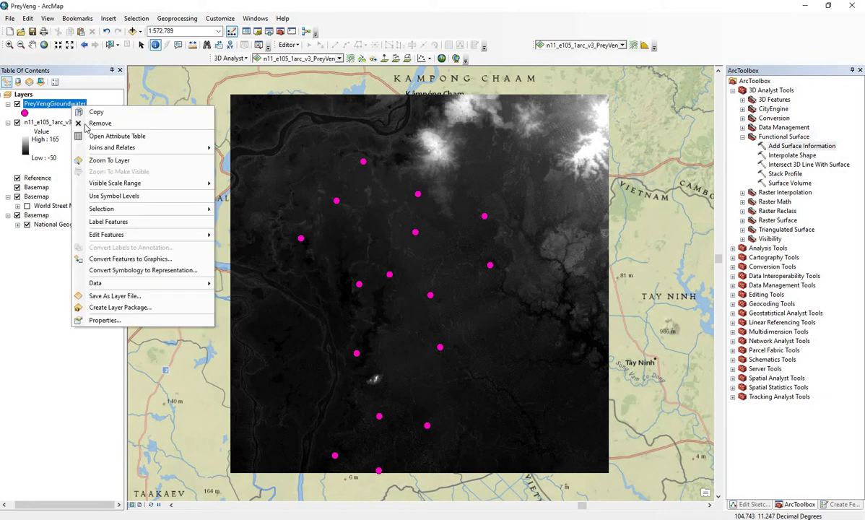
click(95, 136)
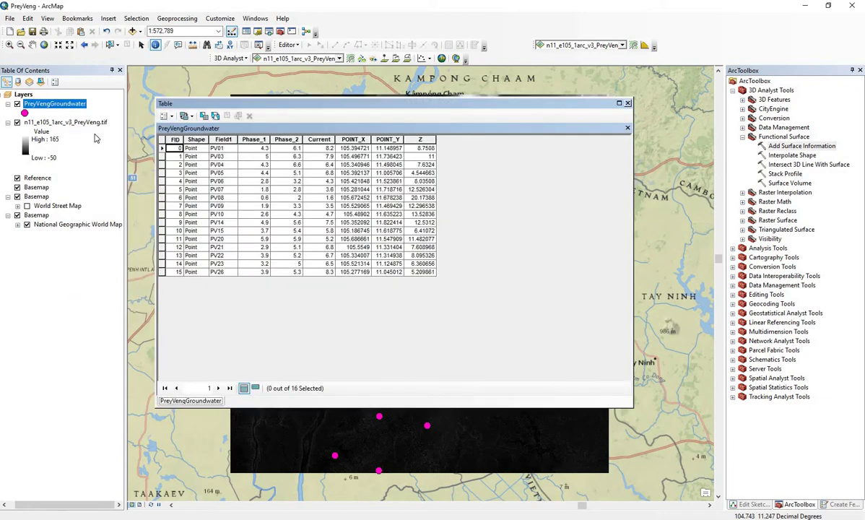
click(429, 139)
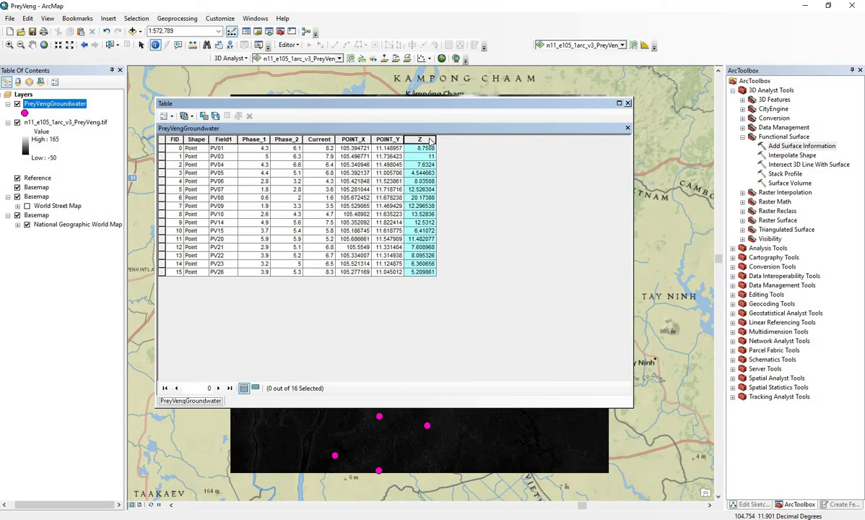
- Open the table's Export Data dialog for all records and begin editing the output name
click(172, 116)
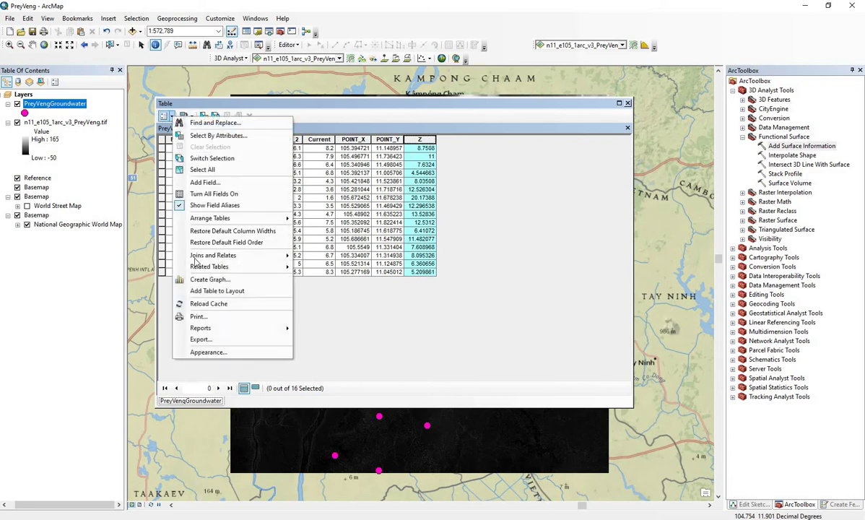
click(199, 339)
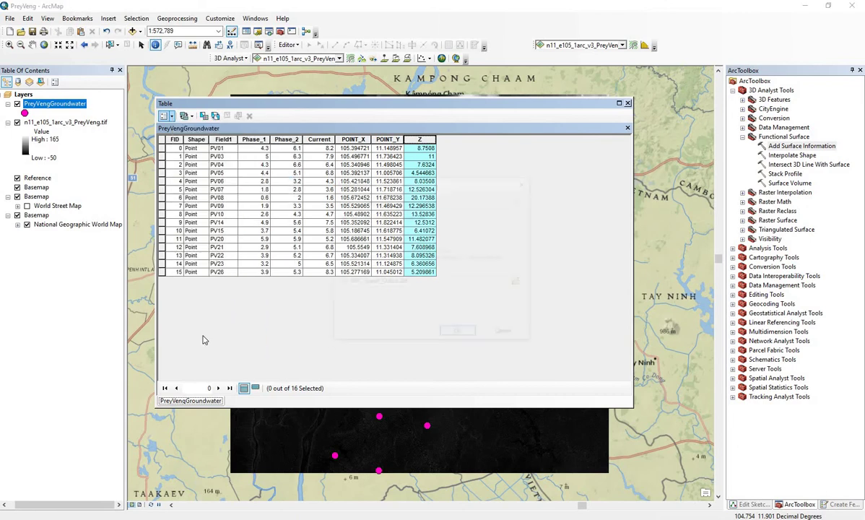
click(382, 202)
click(377, 211)
click(375, 282)
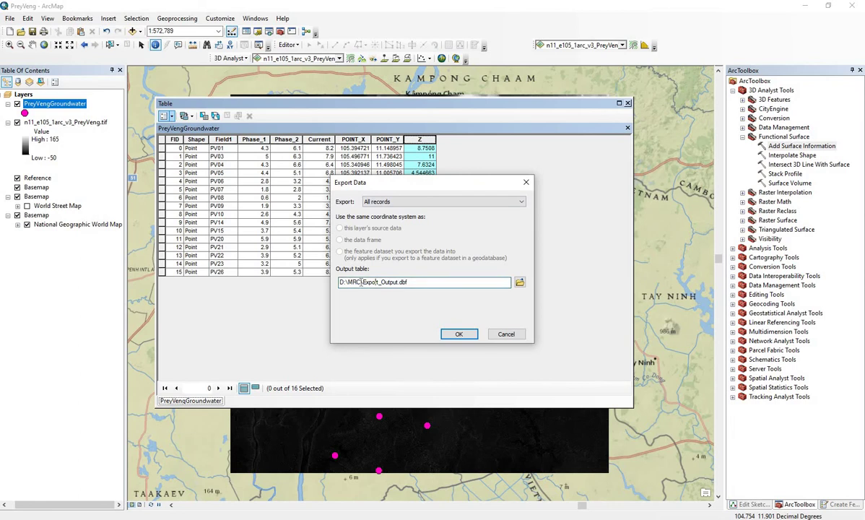
- Name the output table PreyVengGroundwater, attempt the export, and dismiss the invalid output error
drag(362, 282, 396, 282)
text(Gro)
key(BackSpace)
key(BackSpace)
key(BackSpace)
text(PreyVengGroundwater)
click(454, 334)
click(513, 299)
- Shorten the output name to PreyVengGW, export to D:\MRC\PreyVengGW.dbf, and answer the add-to-map prompt
click(416, 282)
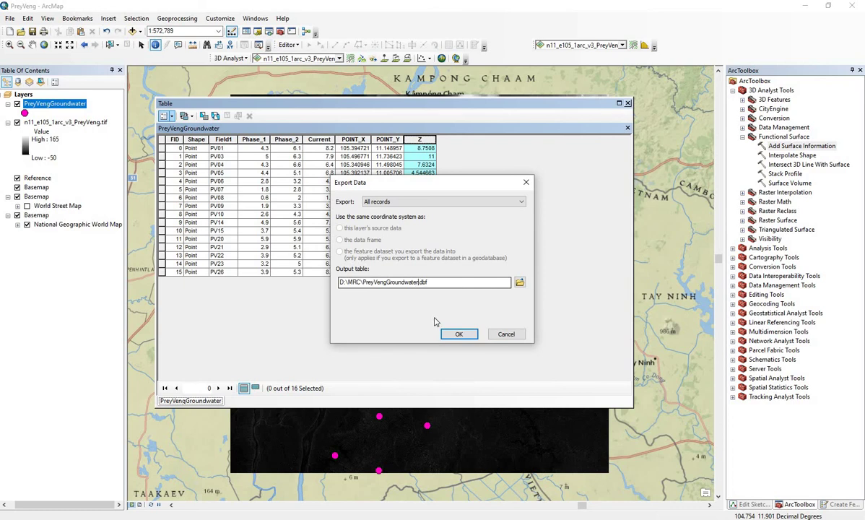
key(BackSpace)
key(BackSpace)
key(BackSpace)
key(BackSpace)
key(BackSpace)
key(BackSpace)
key(BackSpace)
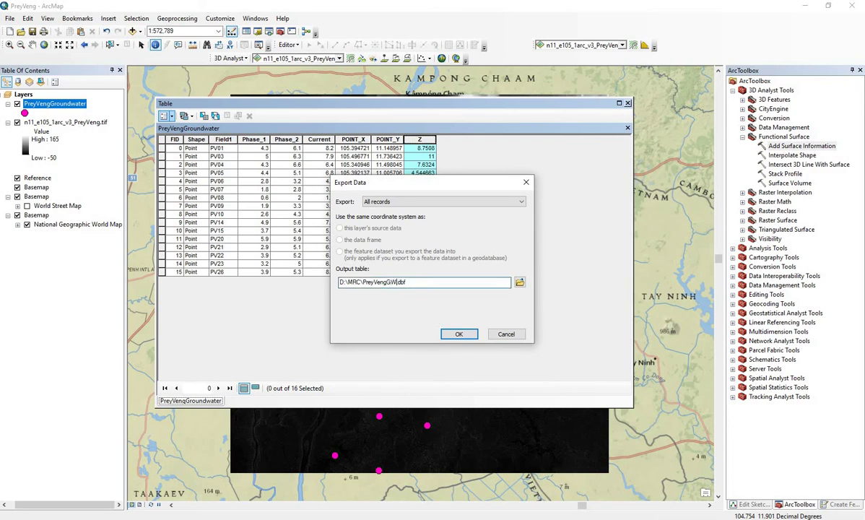
click(459, 333)
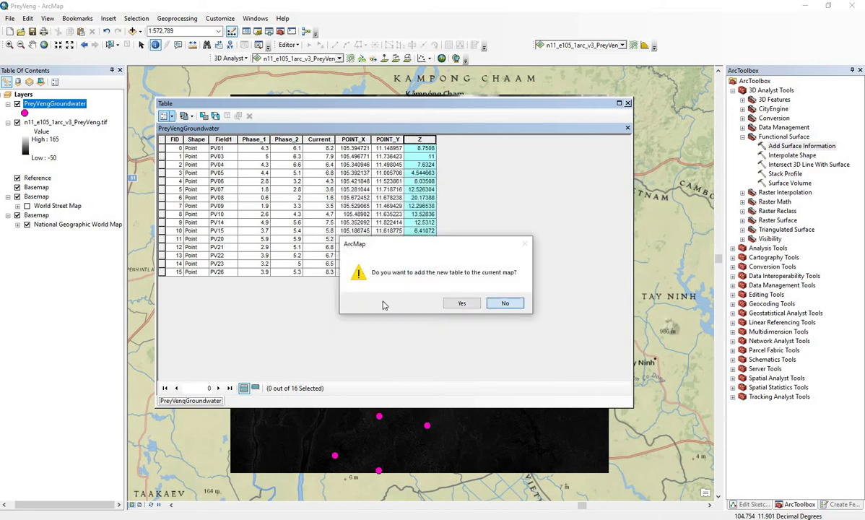
click(462, 304)
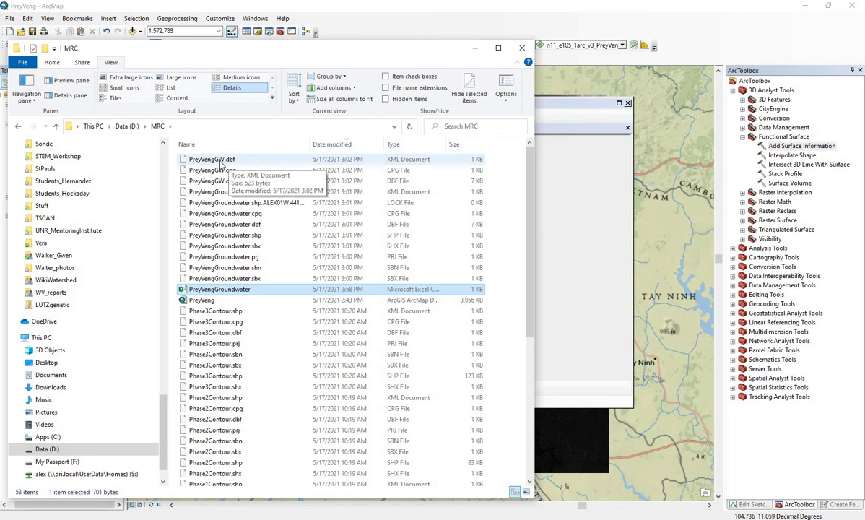
- Rename the PreyVengGW.dbf XML document, deleting the 'dbf' ending to leave 'PreyVengGW.'
click(220, 160)
right_click(220, 164)
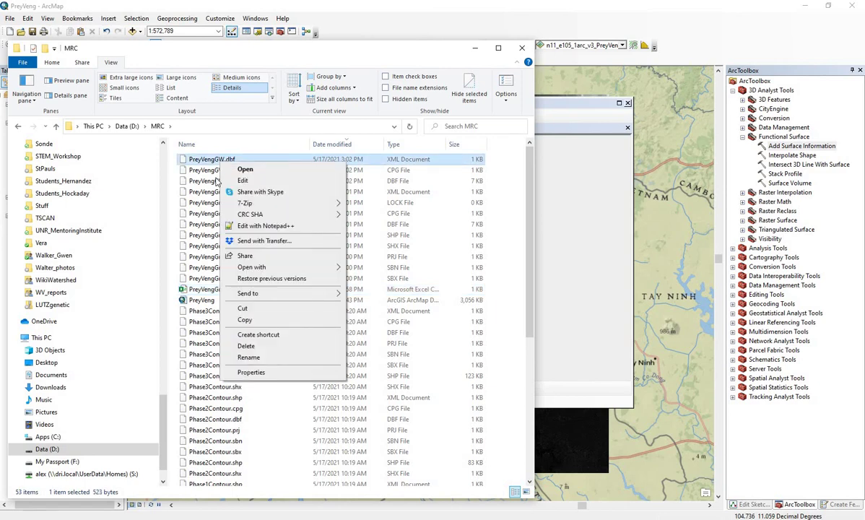
click(249, 358)
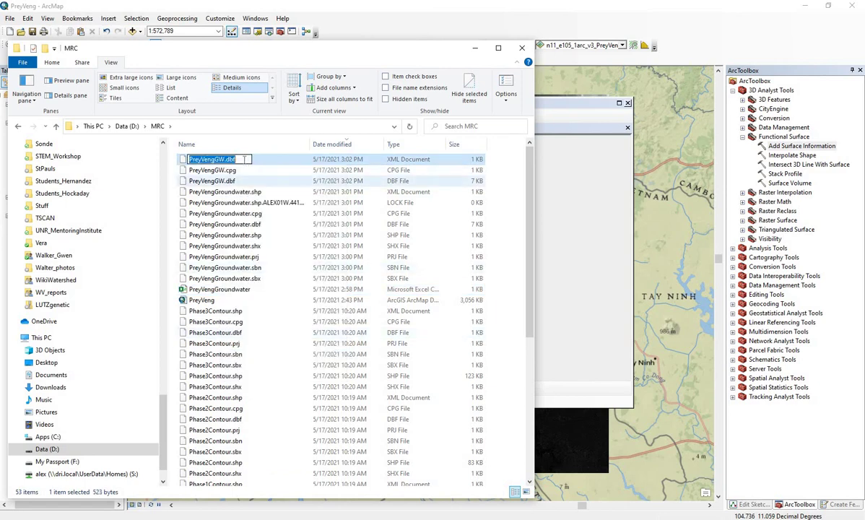
click(244, 159)
key(BackSpace)
key(BackSpace)
key(BackSpace)
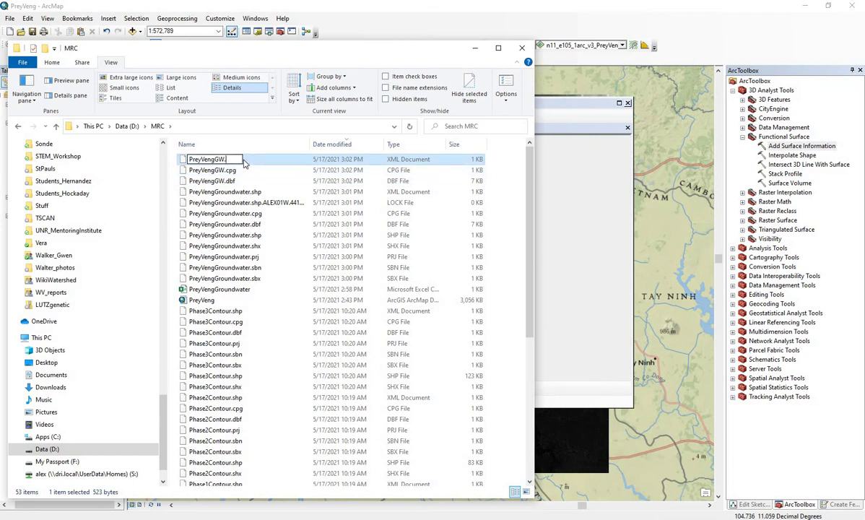